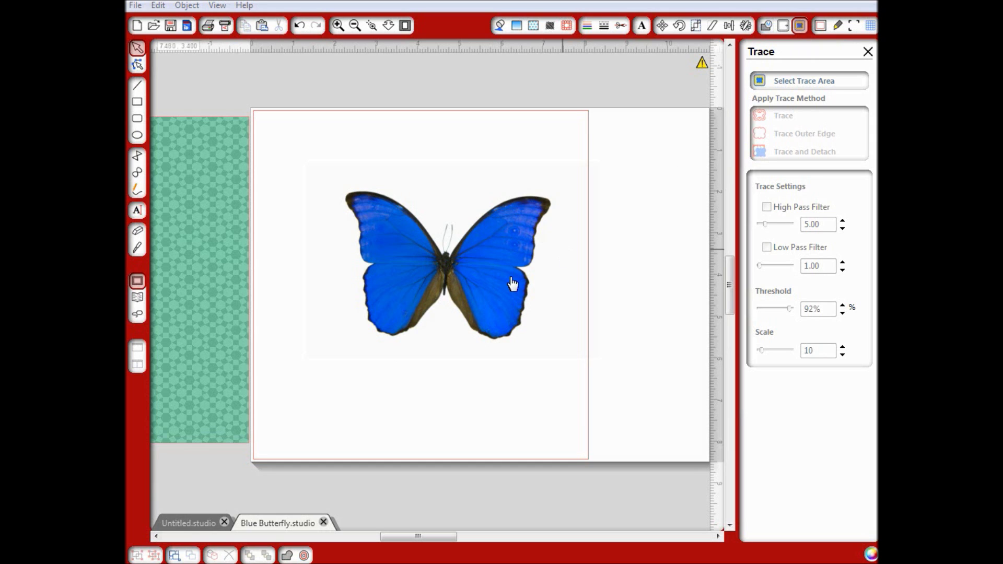
- Nudge the butterfly up-left and slide the green pattern onto the page behind it
{"action": "left_click", "coordinate": [477, 289]}
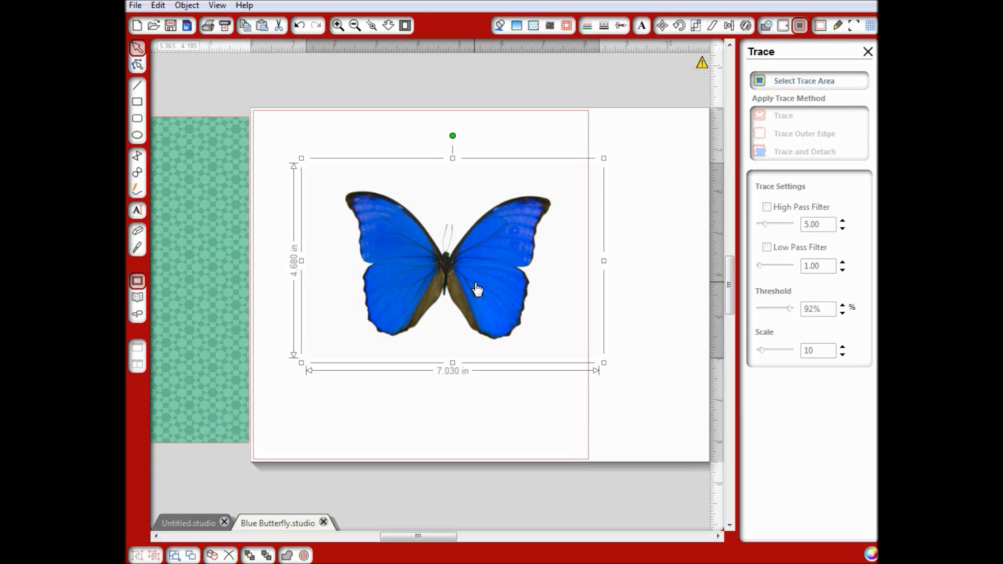
{"action": "left_click_drag", "start_coordinate": [476, 289], "coordinate": [447, 184]}
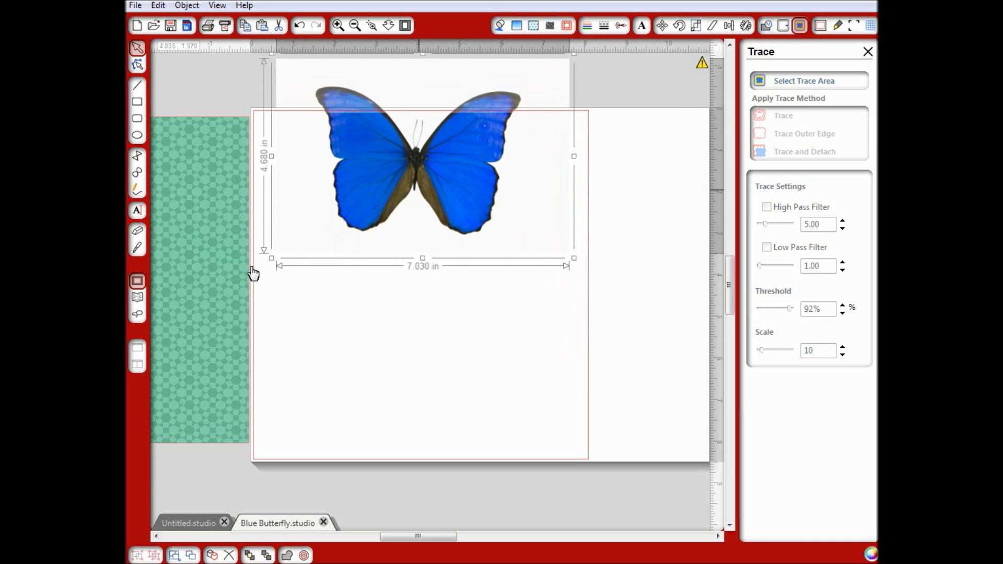
{"action": "left_click", "coordinate": [186, 313]}
{"action": "left_click_drag", "start_coordinate": [186, 313], "coordinate": [513, 317]}
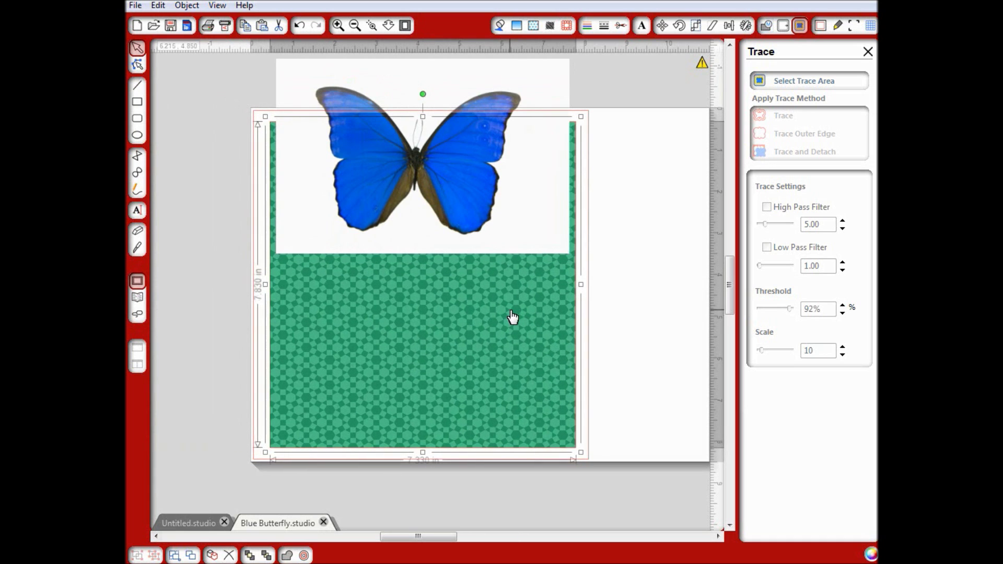
- Move the butterfly down to the pattern's left edge, then slide the pattern back off the page
{"action": "left_click", "coordinate": [452, 190]}
{"action": "left_click_drag", "start_coordinate": [457, 206], "coordinate": [480, 373]}
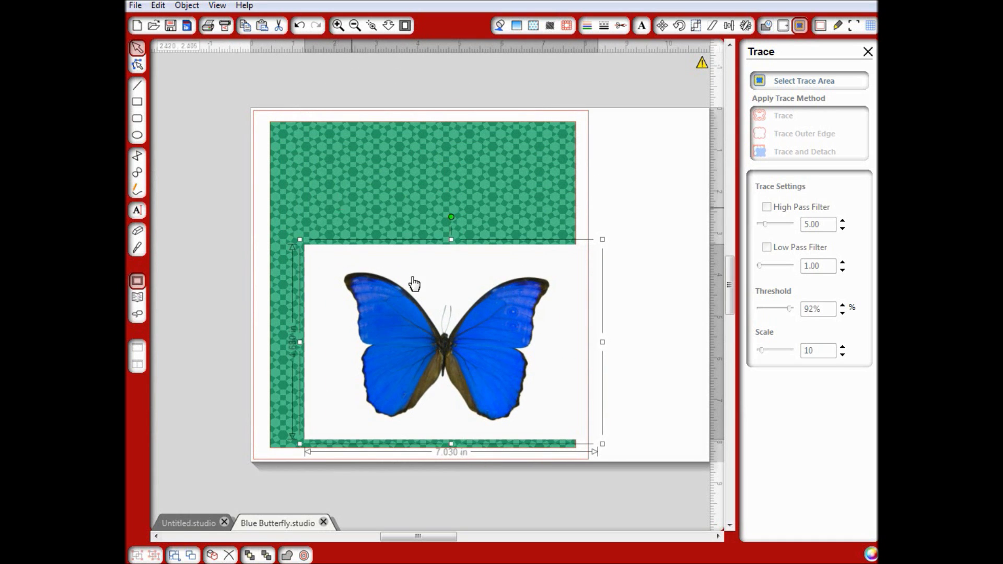
{"action": "left_click_drag", "start_coordinate": [433, 329], "coordinate": [416, 336]}
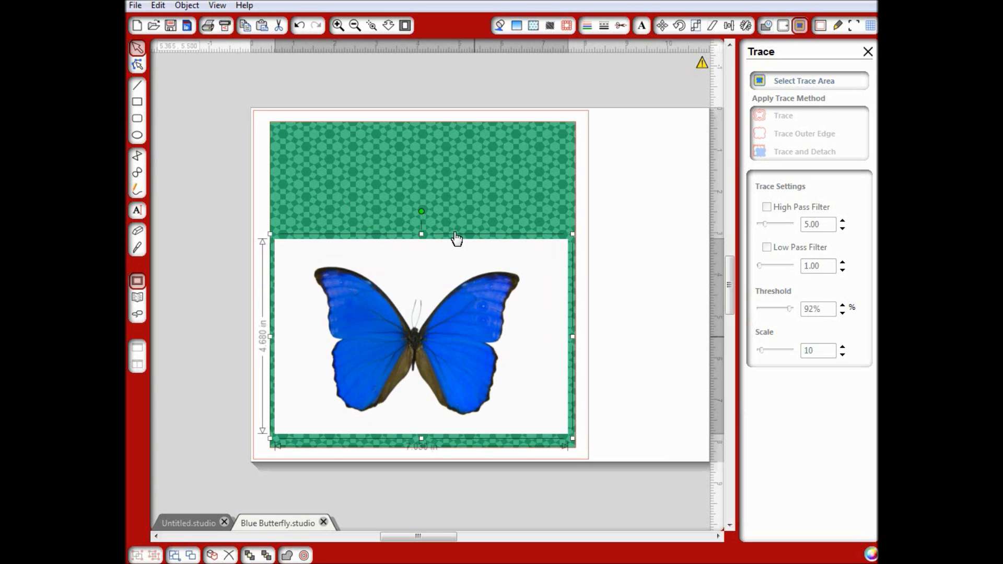
{"action": "left_click", "coordinate": [434, 163]}
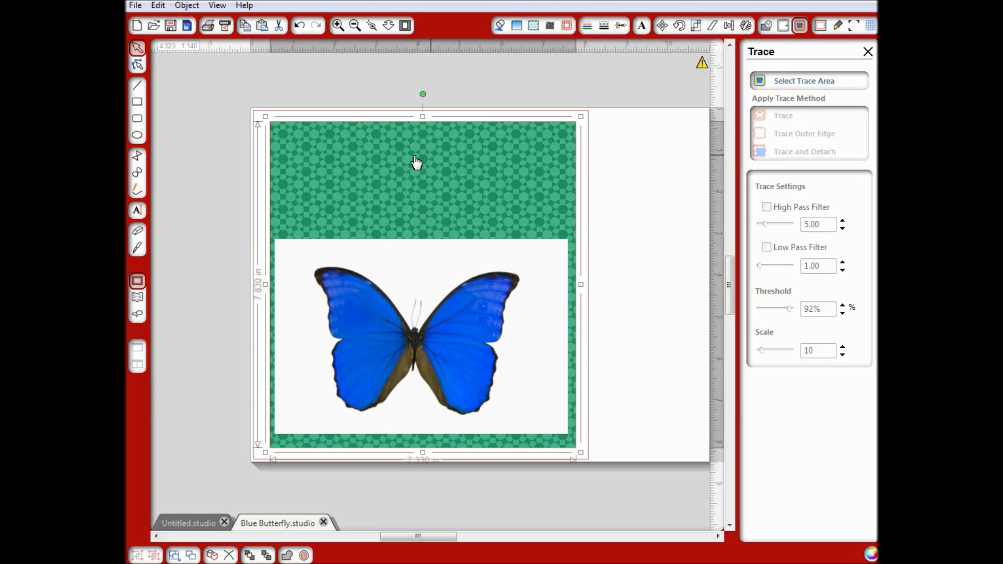
{"action": "left_click_drag", "start_coordinate": [416, 161], "coordinate": [154, 162]}
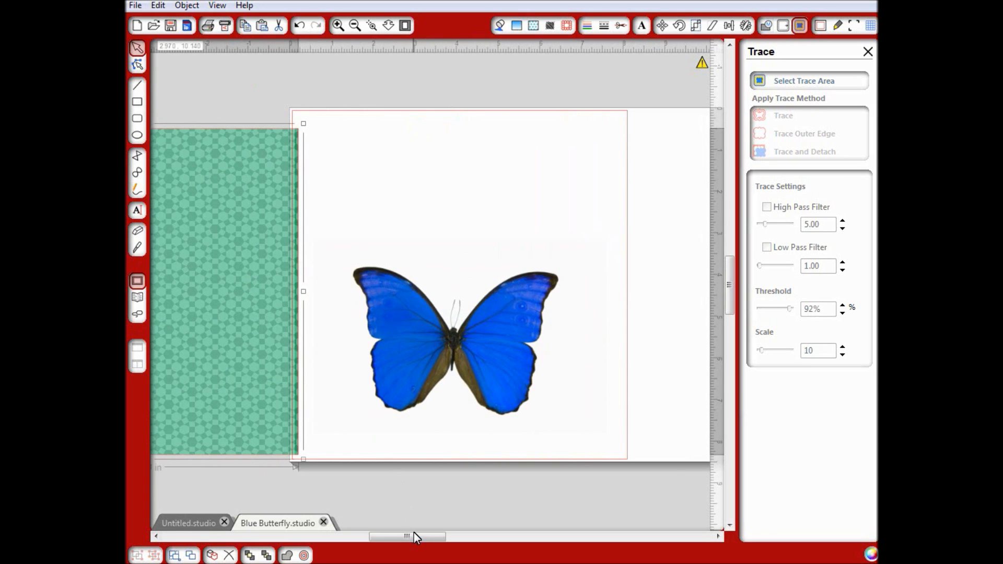
- Move the butterfly up and mark a trace area box around it
{"action": "left_click_drag", "start_coordinate": [414, 537], "coordinate": [428, 538]}
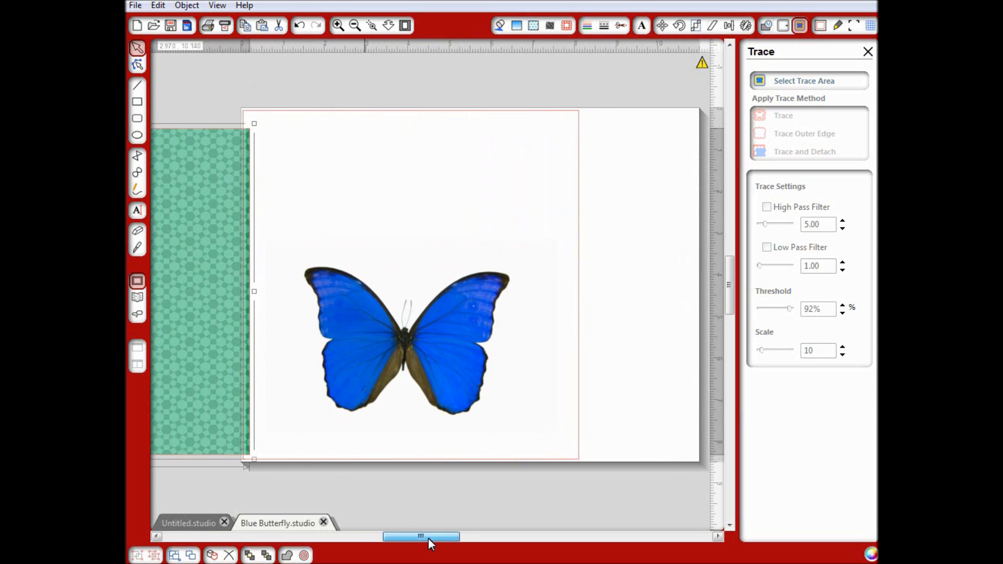
{"action": "left_click_drag", "start_coordinate": [437, 385], "coordinate": [456, 295]}
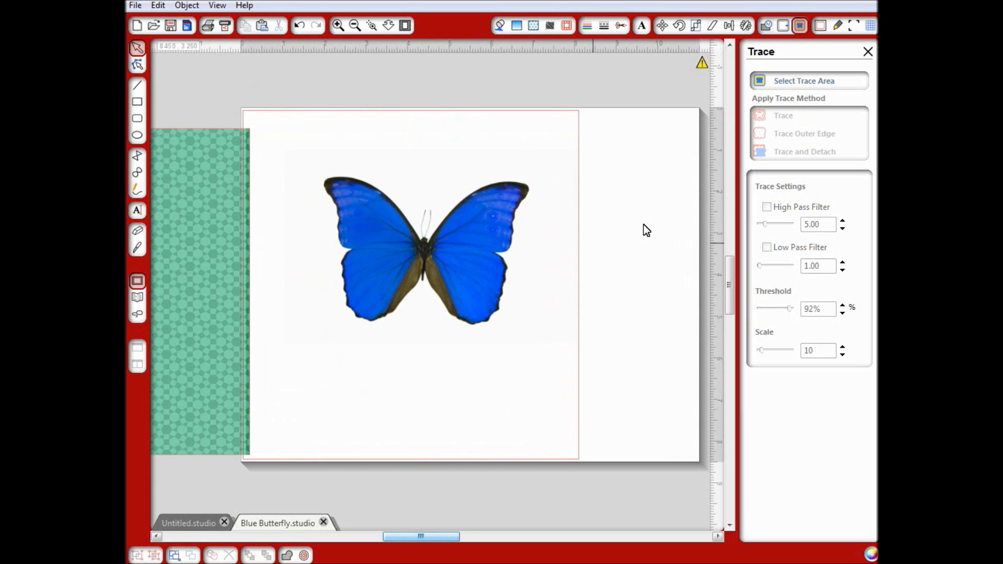
{"action": "left_click", "coordinate": [820, 80]}
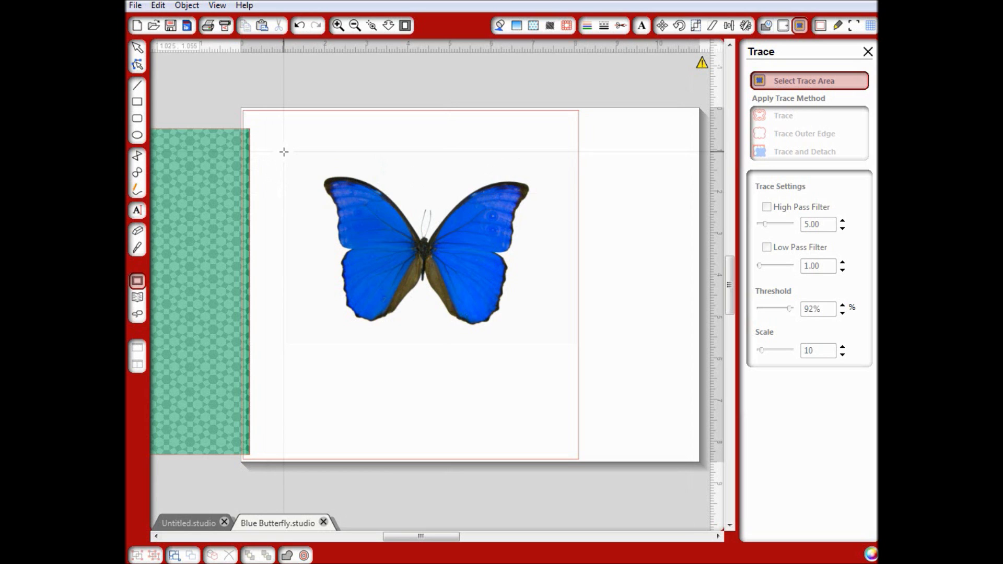
{"action": "mouse_move", "coordinate": [286, 151]}
{"action": "left_mouse_down"}
{"action": "mouse_move", "coordinate": [347, 242]}
{"action": "mouse_move", "coordinate": [444, 331]}
{"action": "mouse_move", "coordinate": [513, 365]}
{"action": "mouse_move", "coordinate": [566, 363]}
{"action": "left_mouse_up"}
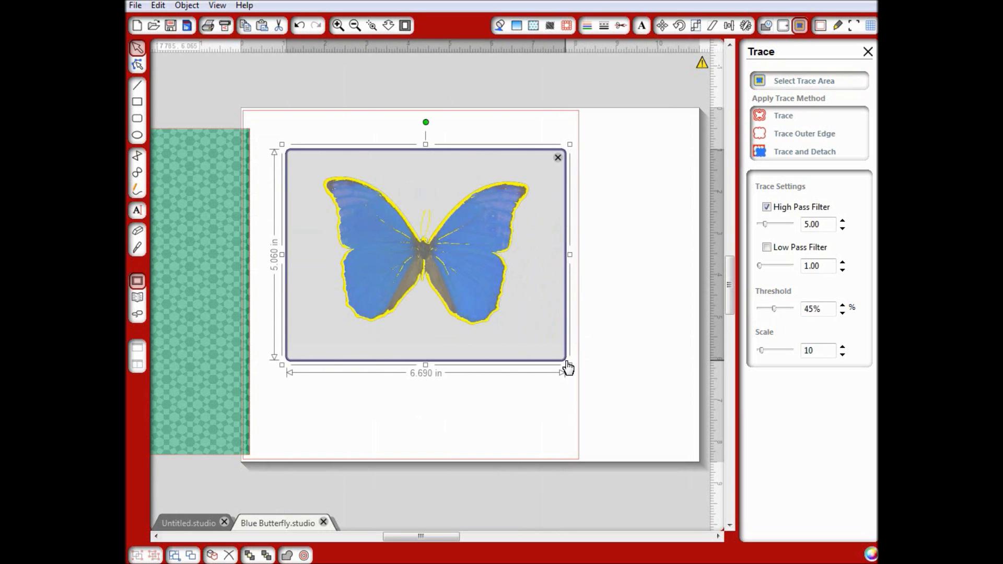
- Turn off High Pass Filter, raise the threshold to 94%, and trace and detach the butterfly
{"action": "left_click", "coordinate": [767, 209]}
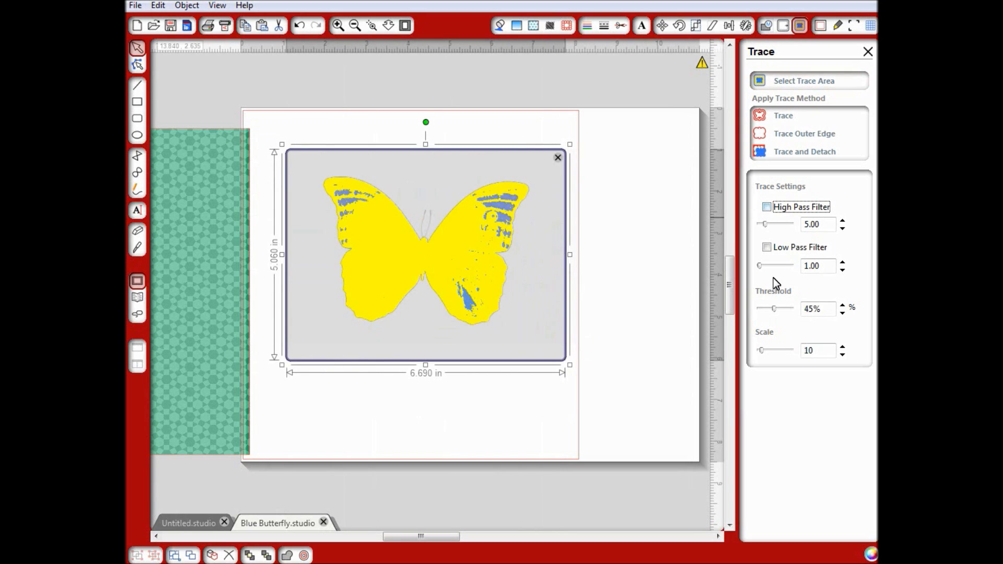
{"action": "left_click_drag", "start_coordinate": [776, 307], "coordinate": [779, 309]}
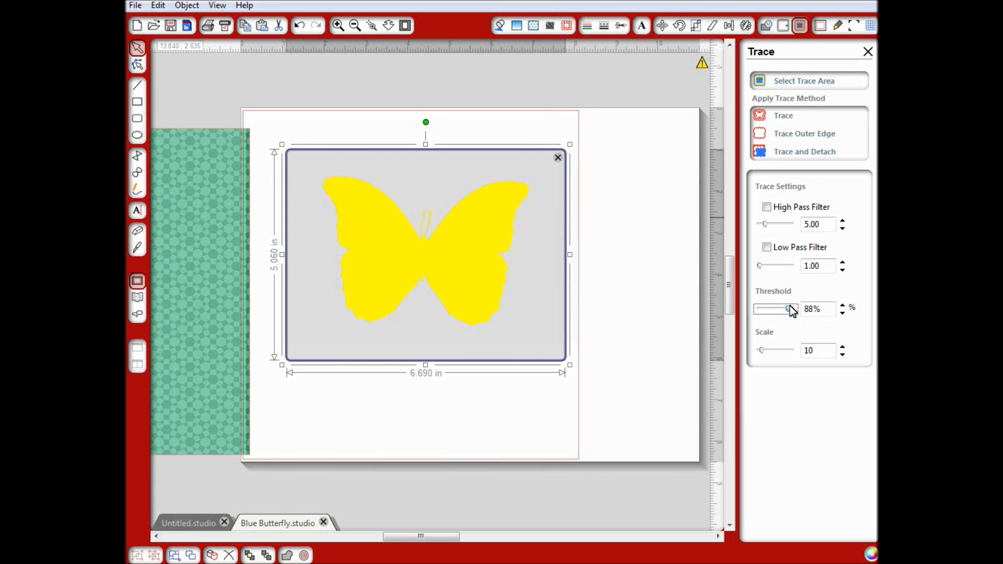
{"action": "left_click_drag", "start_coordinate": [790, 309], "coordinate": [792, 309]}
{"action": "left_click", "coordinate": [793, 152]}
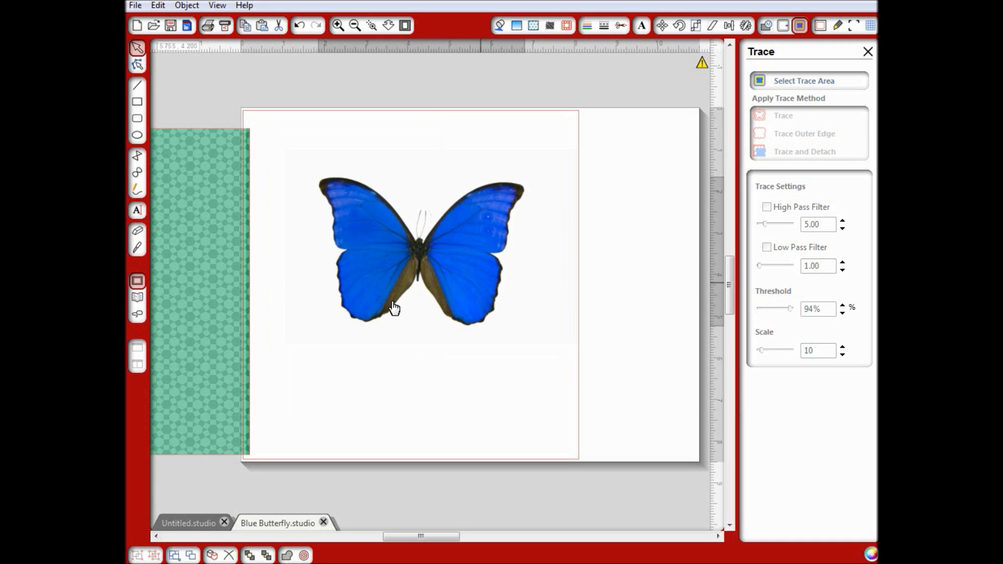
- Move the butterfly photo to the page's lower right and the traced white piece onto the green pattern
{"action": "left_click_drag", "start_coordinate": [488, 289], "coordinate": [219, 340]}
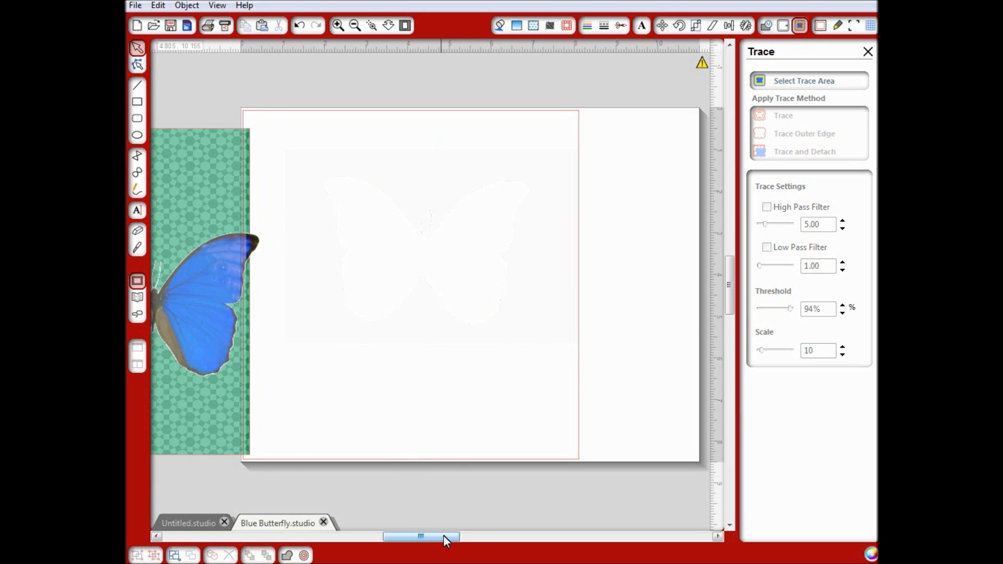
{"action": "left_click_drag", "start_coordinate": [443, 536], "coordinate": [429, 535]}
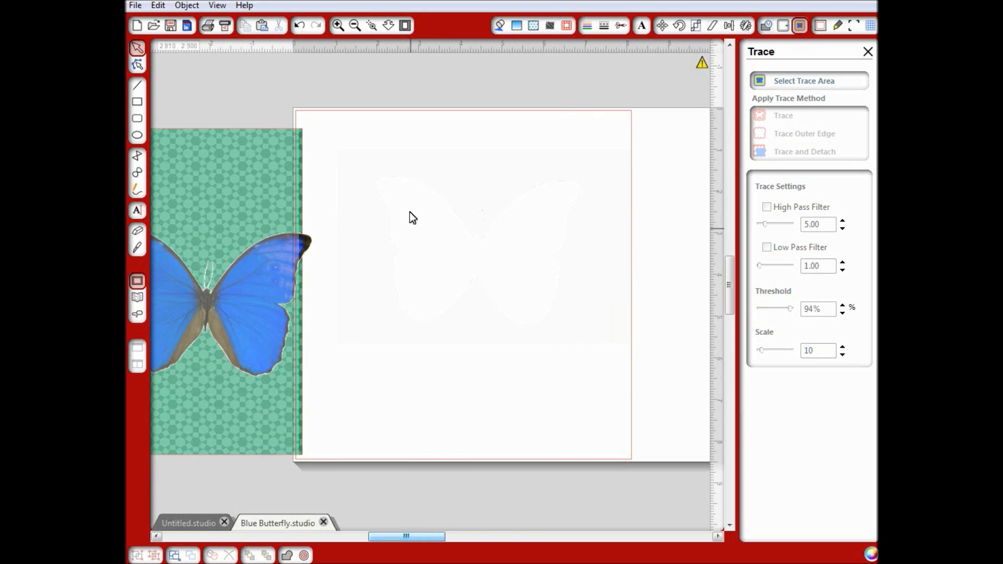
{"action": "left_click", "coordinate": [243, 299]}
{"action": "left_click_drag", "start_coordinate": [244, 300], "coordinate": [615, 368]}
{"action": "left_click", "coordinate": [509, 185]}
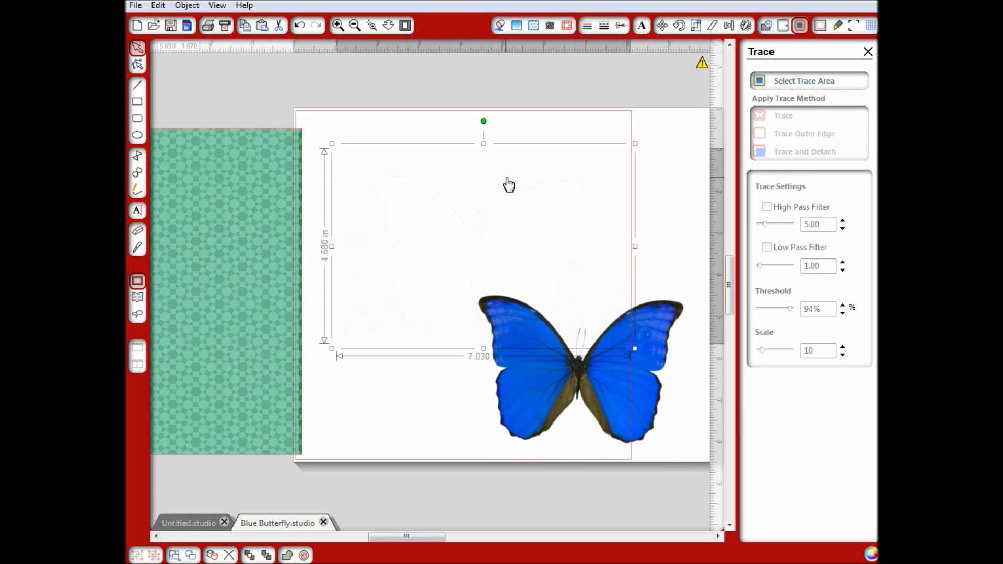
{"action": "left_click_drag", "start_coordinate": [509, 185], "coordinate": [247, 237]}
- Bring the traced white piece to the front, shift it left to inspect, then delete it
{"action": "right_click", "coordinate": [247, 237]}
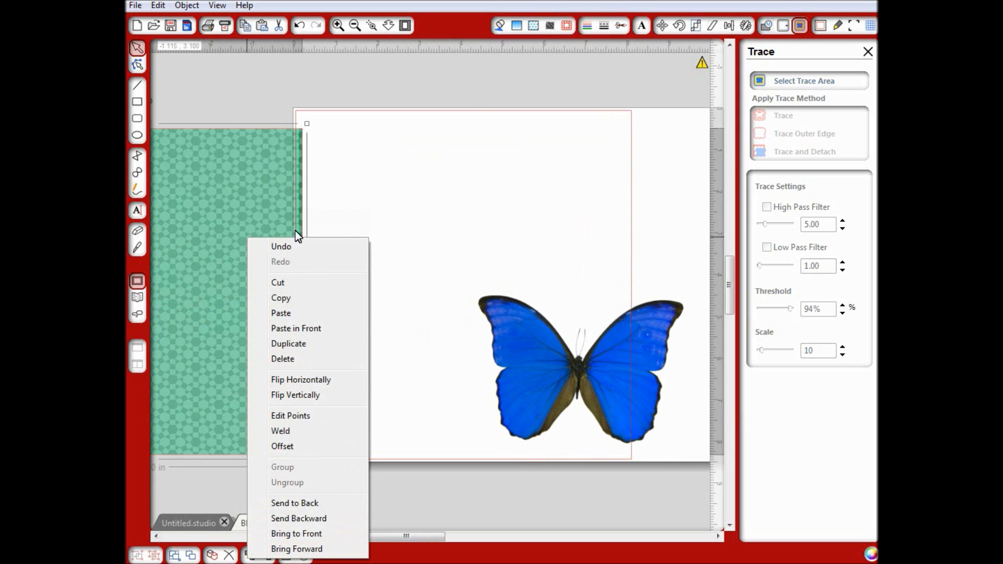
{"action": "left_click", "coordinate": [324, 233]}
{"action": "left_click", "coordinate": [320, 230]}
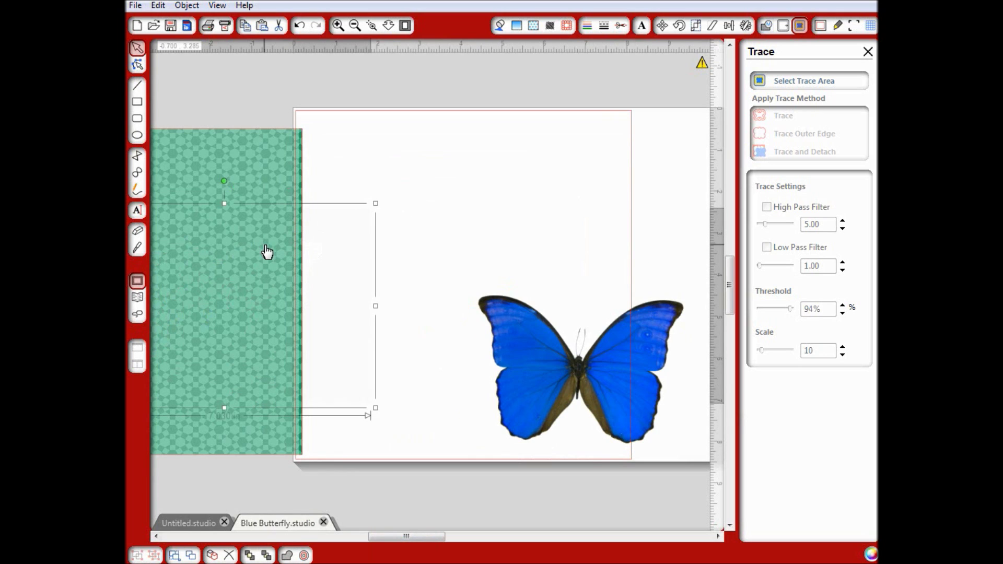
{"action": "right_click", "coordinate": [340, 258]}
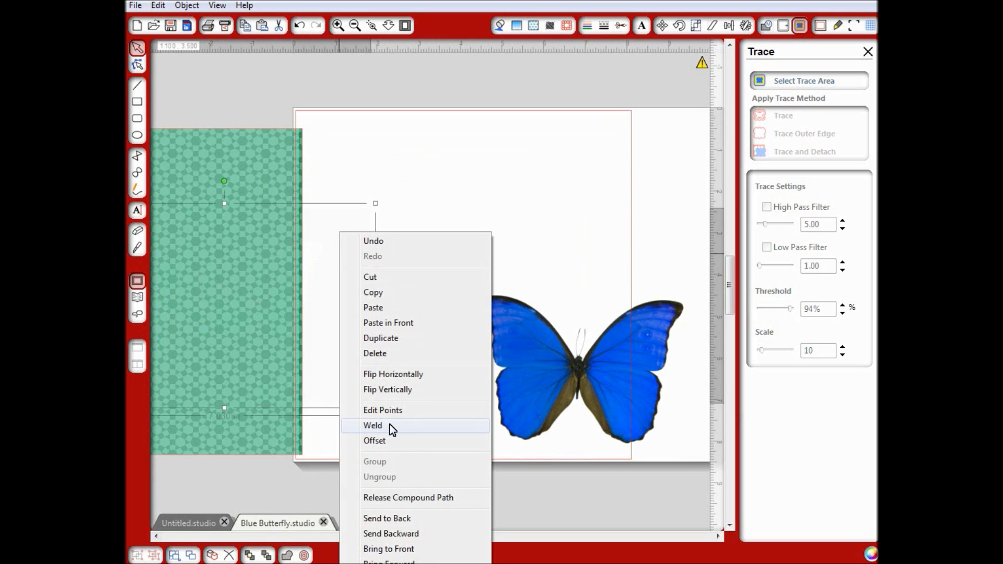
{"action": "left_click", "coordinate": [405, 549]}
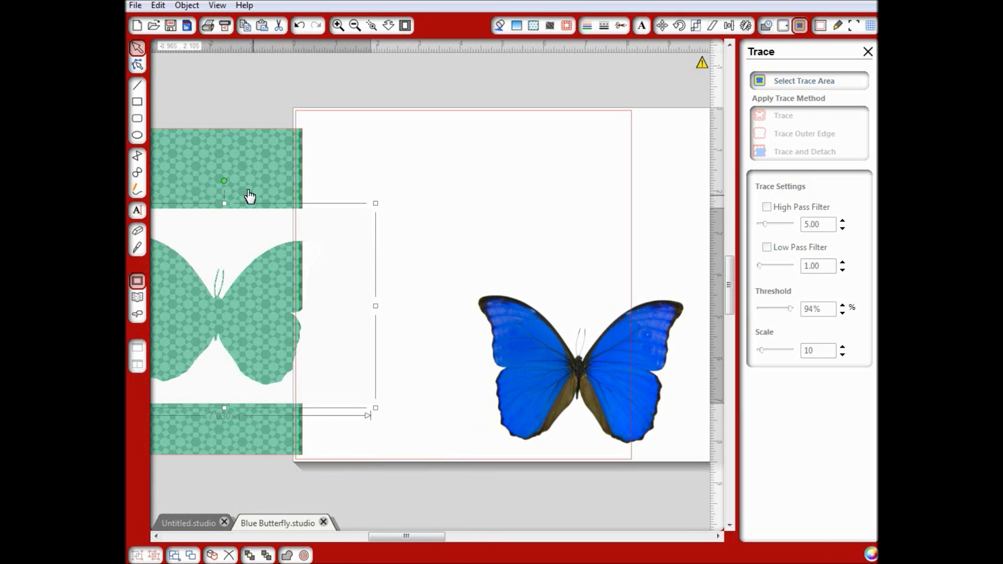
{"action": "left_click_drag", "start_coordinate": [234, 222], "coordinate": [197, 222]}
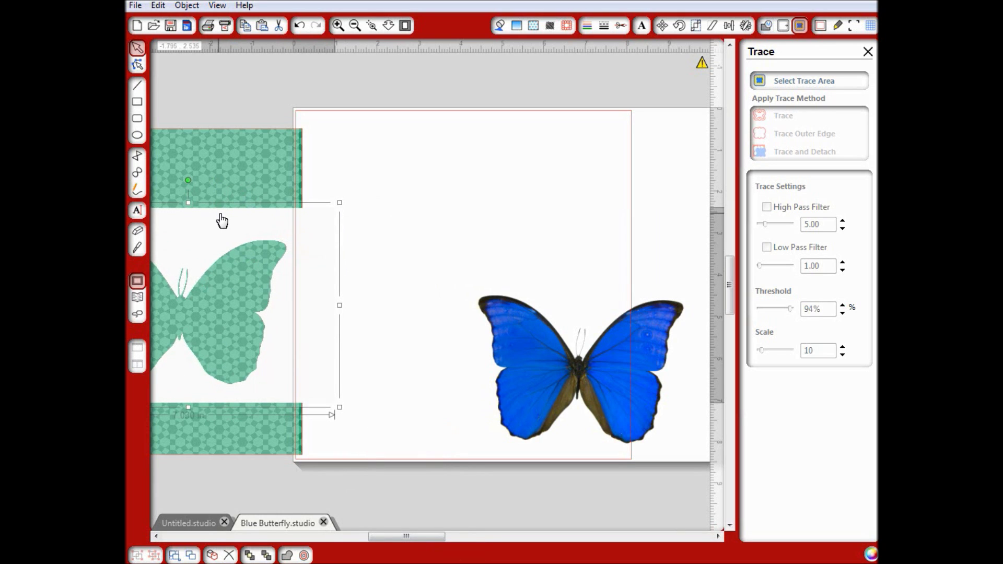
{"action": "left_click_drag", "start_coordinate": [418, 536], "coordinate": [397, 536]}
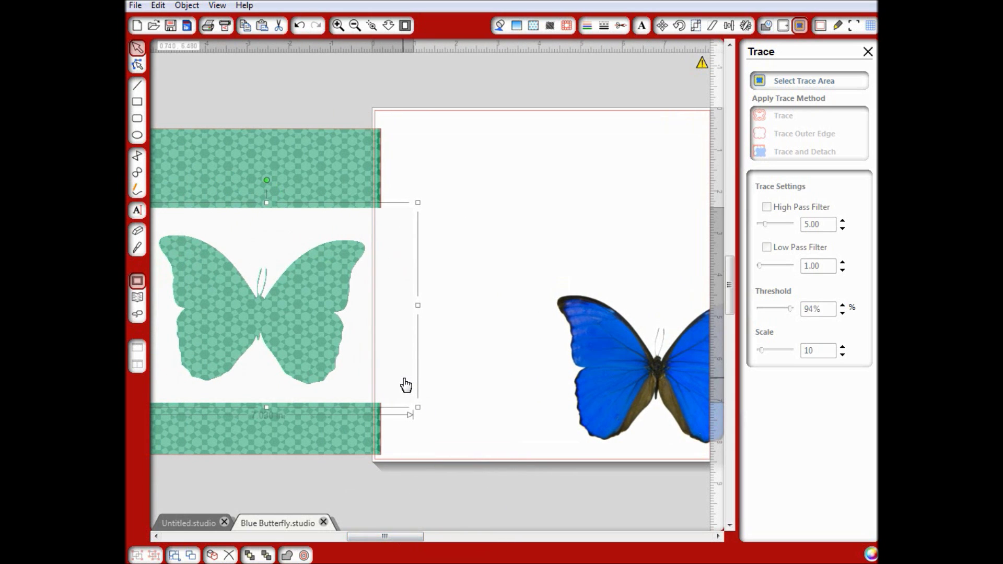
{"action": "key", "text": "Delete"}
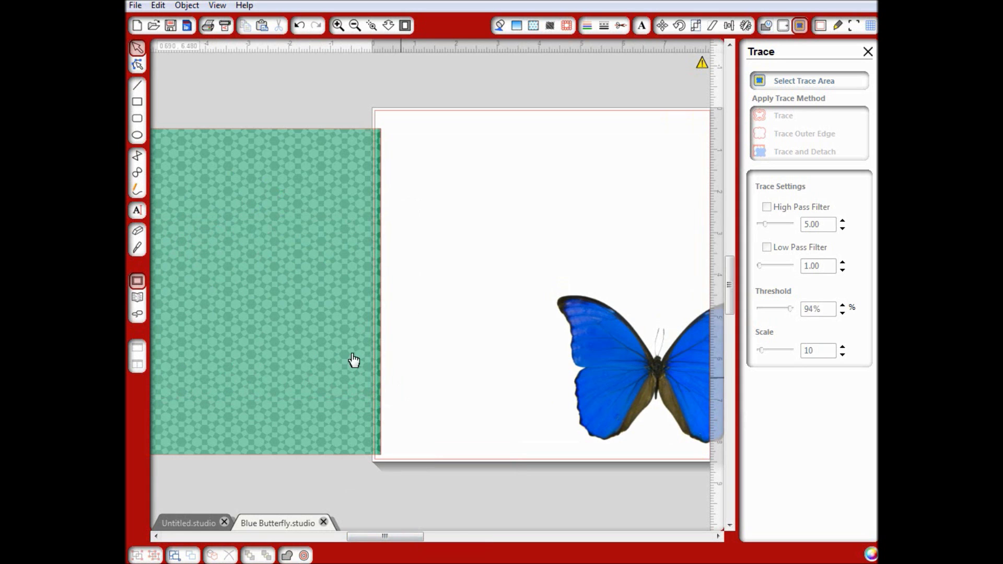
- Slide the green pattern onto the page, then move the butterfly onto it and shrink it
{"action": "left_click_drag", "start_coordinate": [440, 349], "coordinate": [662, 348]}
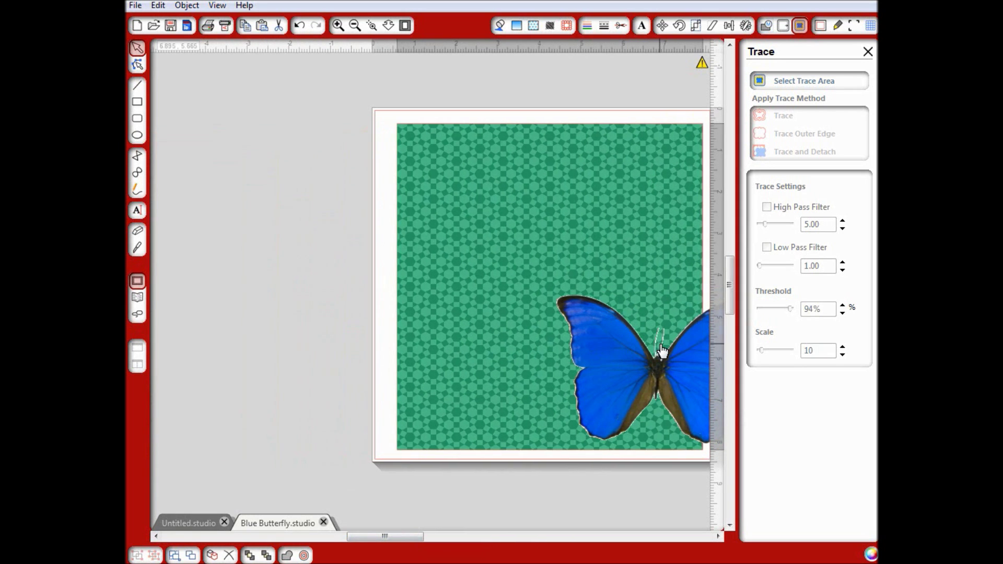
{"action": "left_click_drag", "start_coordinate": [378, 534], "coordinate": [437, 535]}
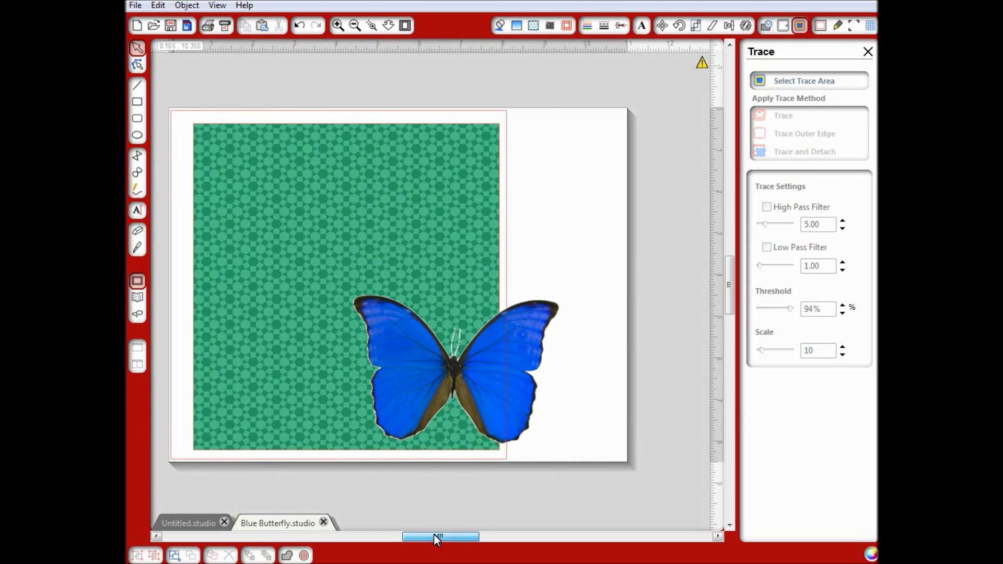
{"action": "left_click", "coordinate": [410, 430]}
{"action": "left_click_drag", "start_coordinate": [411, 429], "coordinate": [344, 388]}
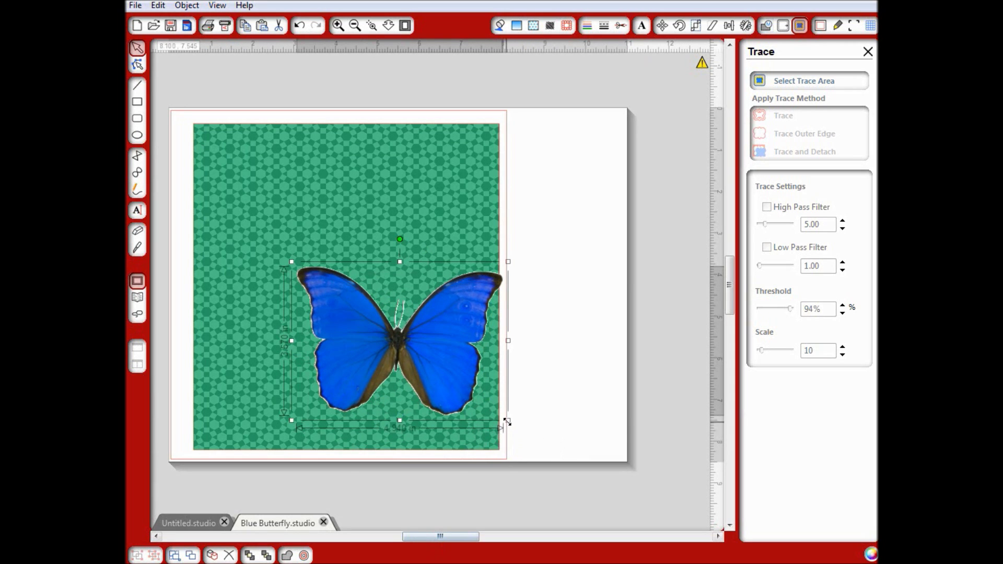
{"action": "left_click_drag", "start_coordinate": [507, 419], "coordinate": [449, 372]}
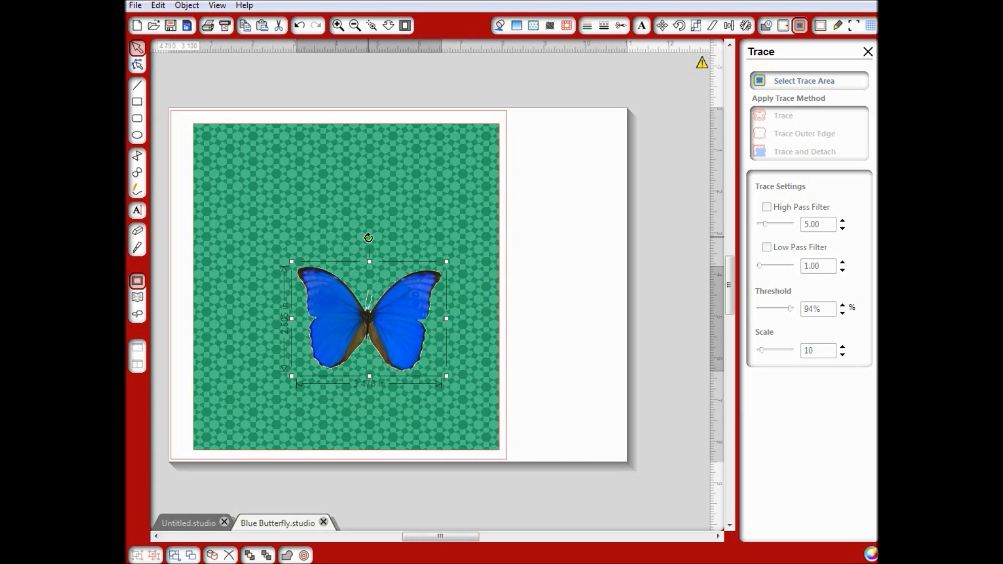
- Tilt the butterfly slightly clockwise, move it down-right, and drag a duplicate to the right
{"action": "left_click_drag", "start_coordinate": [369, 239], "coordinate": [399, 241]}
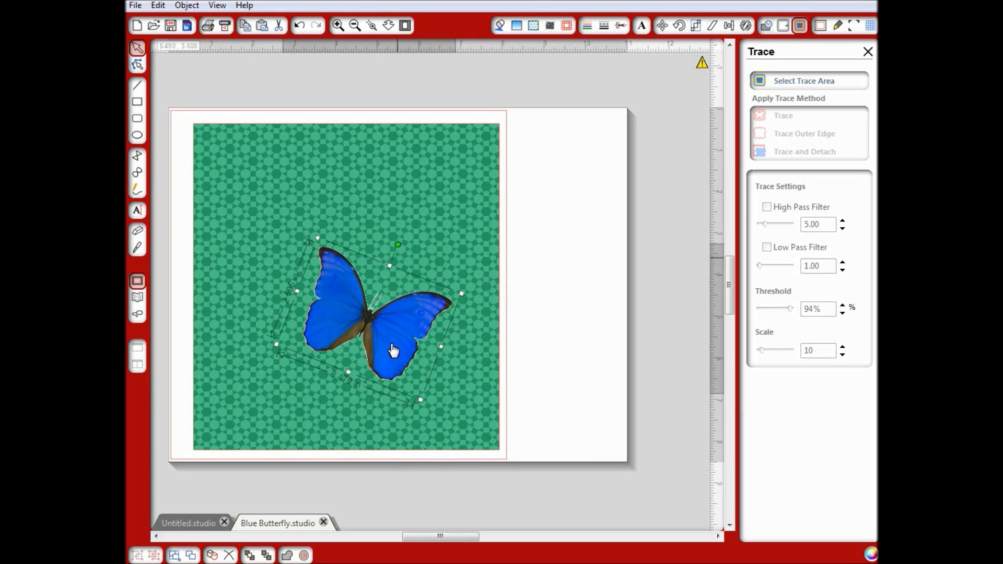
{"action": "left_click_drag", "start_coordinate": [392, 350], "coordinate": [419, 399]}
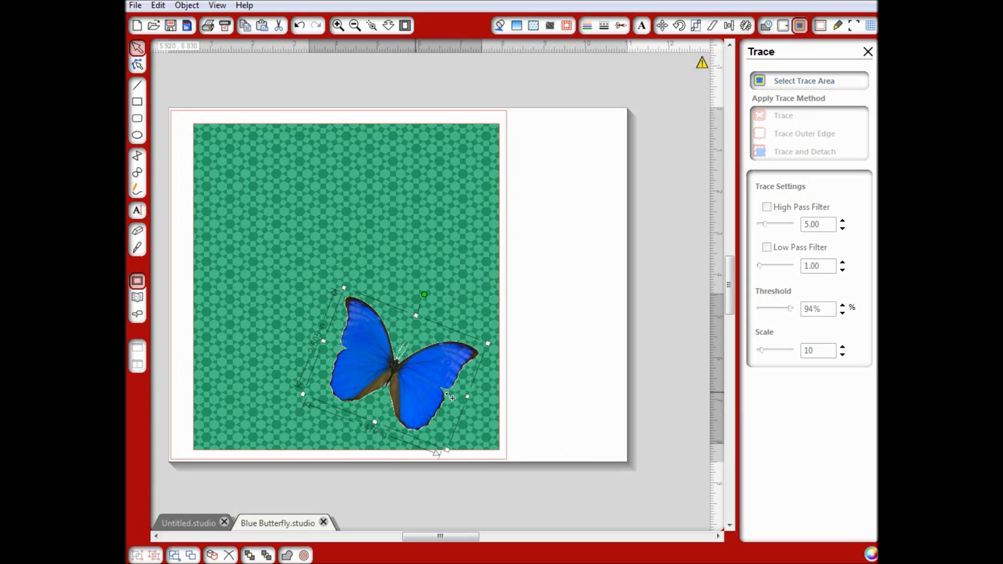
{"action": "left_click_drag", "start_coordinate": [452, 398], "coordinate": [573, 394]}
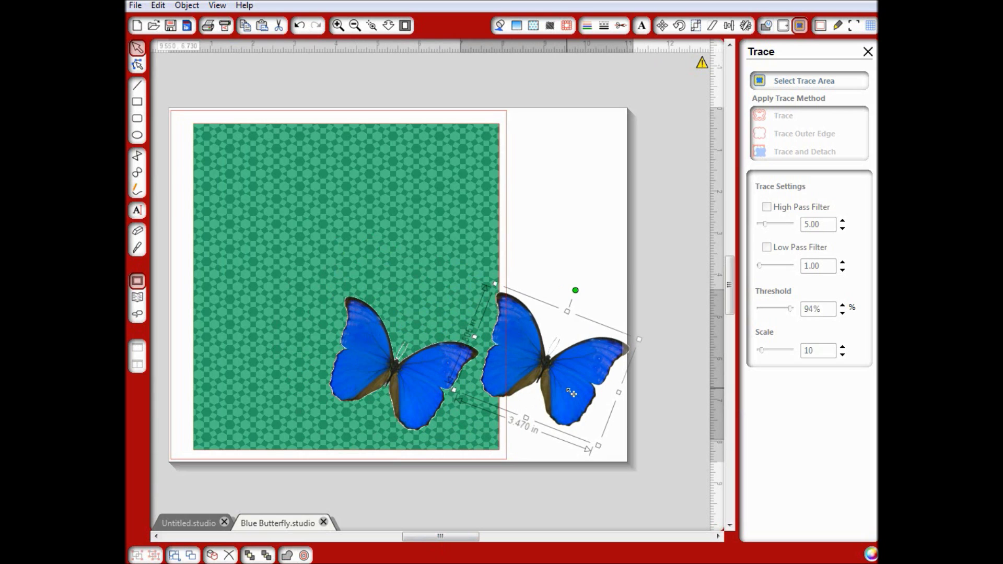
- Shift the pattern and its butterfly left, and move the butterfly copy to the page centre
{"action": "left_click", "coordinate": [429, 390]}
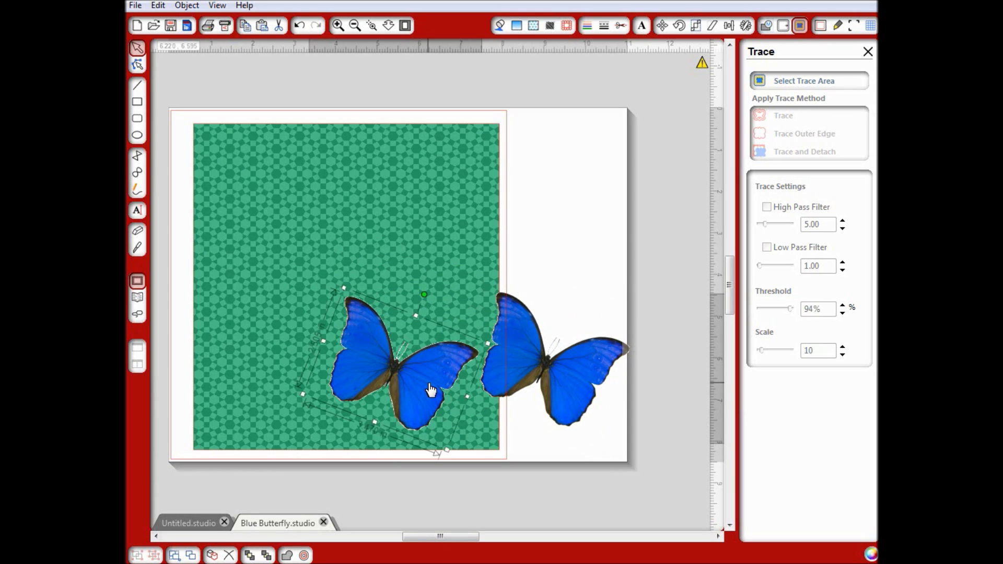
{"action": "left_click", "coordinate": [475, 412]}
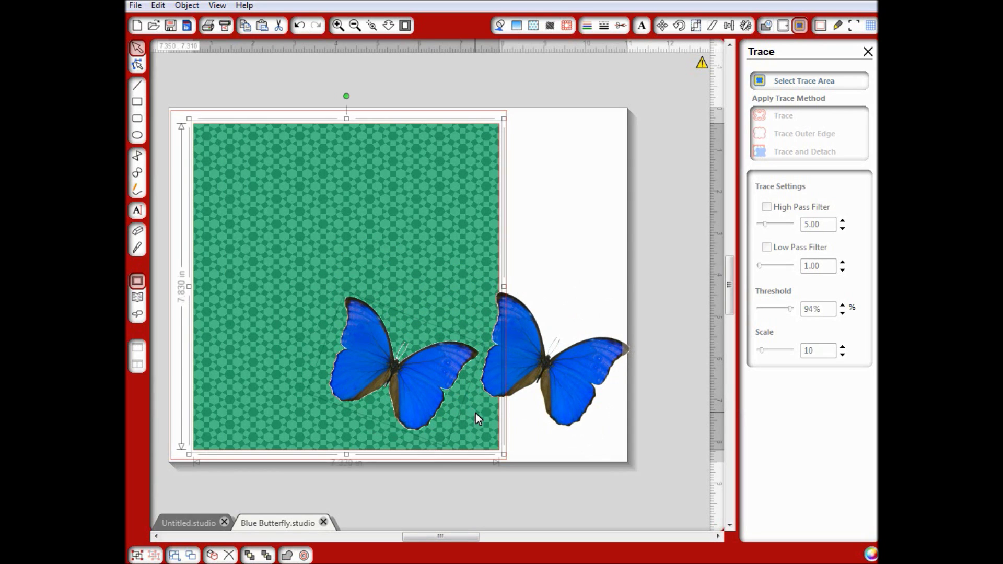
{"action": "left_click_drag", "start_coordinate": [415, 385], "coordinate": [138, 359]}
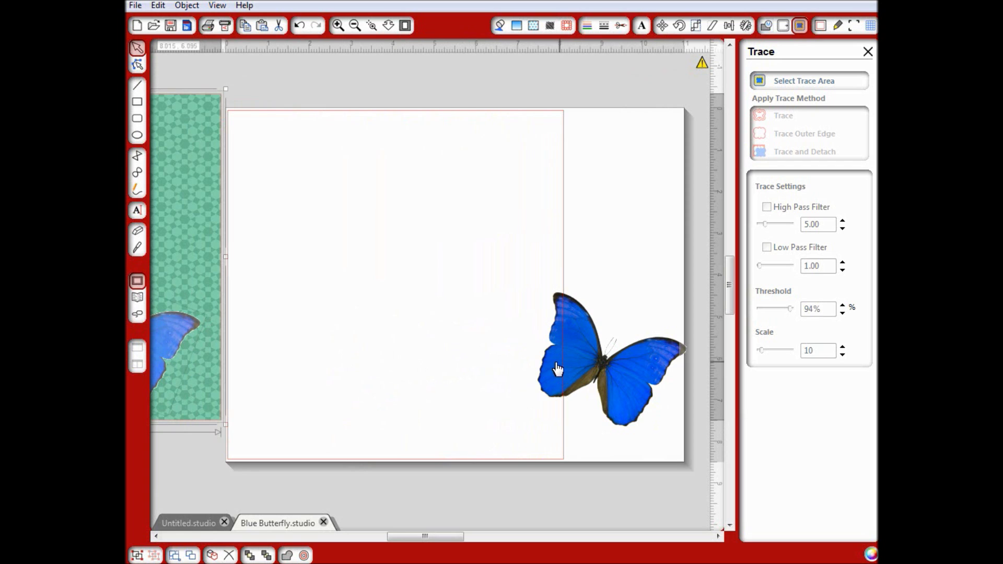
{"action": "left_click", "coordinate": [557, 369]}
{"action": "left_click_drag", "start_coordinate": [557, 369], "coordinate": [371, 296]}
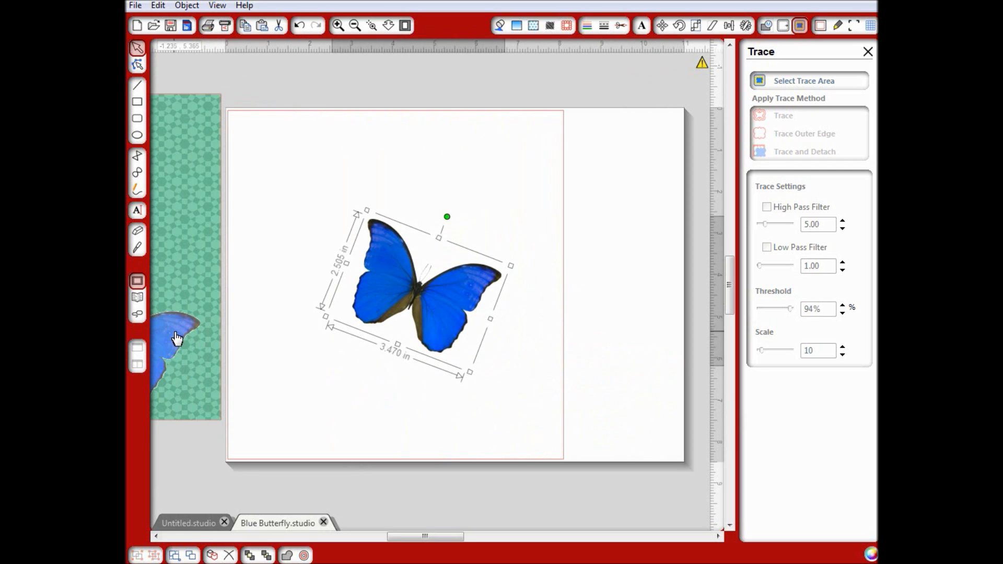
- Nudge the pattern's butterfly up-right and move the green pattern back onto the page
{"action": "left_click", "coordinate": [175, 336]}
{"action": "mouse_move", "coordinate": [177, 339]}
{"action": "left_mouse_down"}
{"action": "mouse_move", "coordinate": [180, 285]}
{"action": "mouse_move", "coordinate": [195, 293]}
{"action": "mouse_move", "coordinate": [189, 335]}
{"action": "left_mouse_up"}
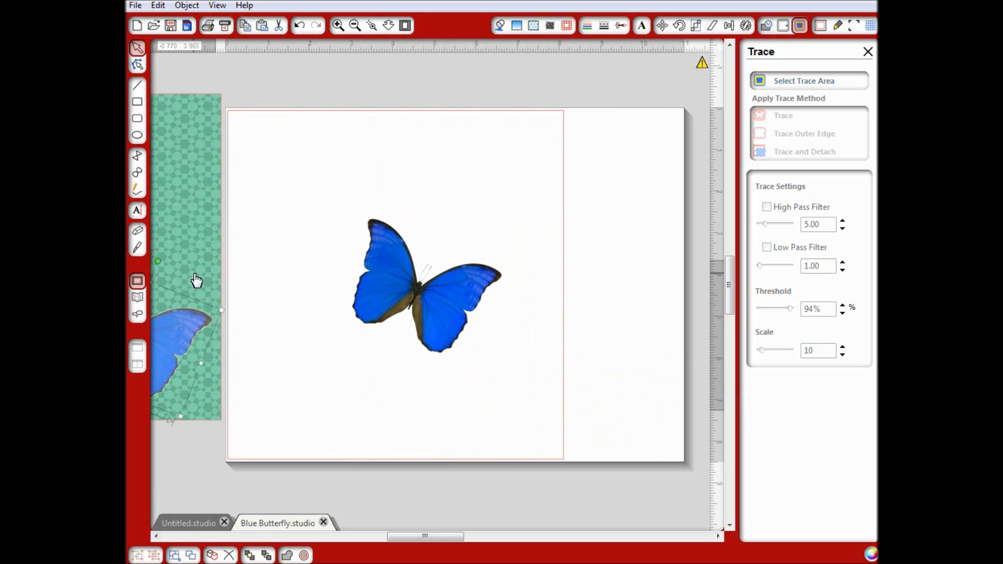
{"action": "left_click", "coordinate": [196, 280]}
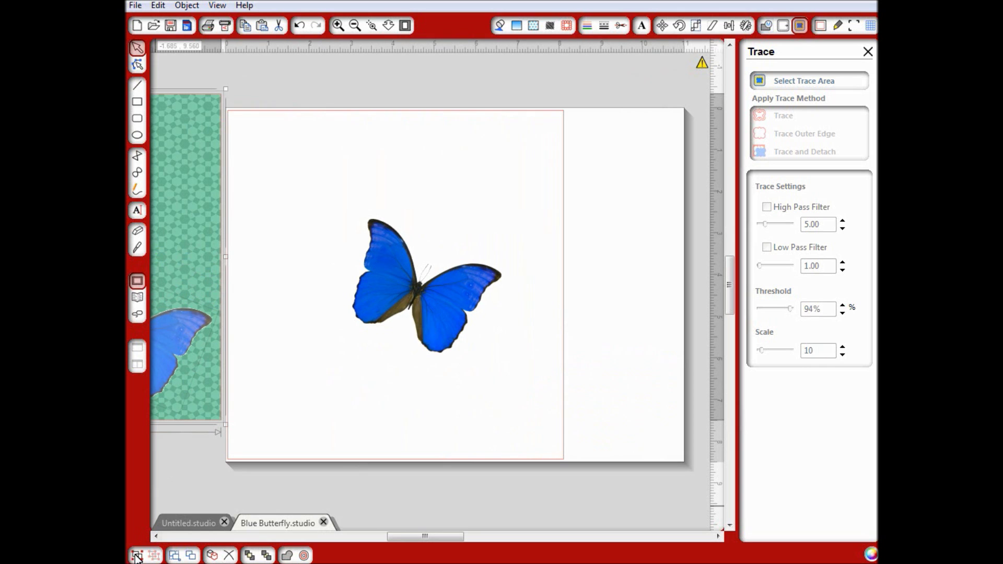
{"action": "left_click_drag", "start_coordinate": [197, 359], "coordinate": [532, 378]}
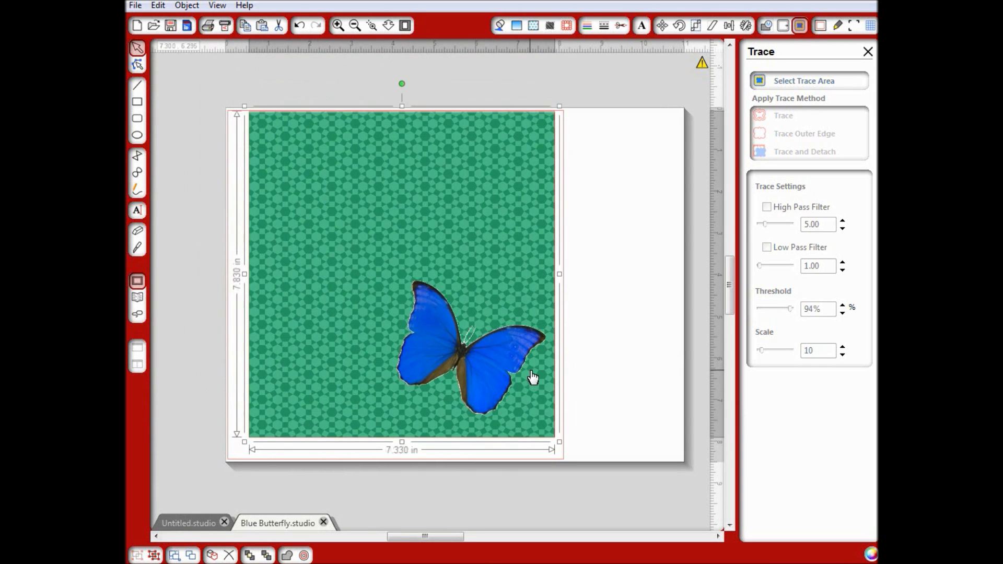
- Show the cut style options and slide the green cardstock left off the centred butterfly copy
{"action": "left_click", "coordinate": [622, 27]}
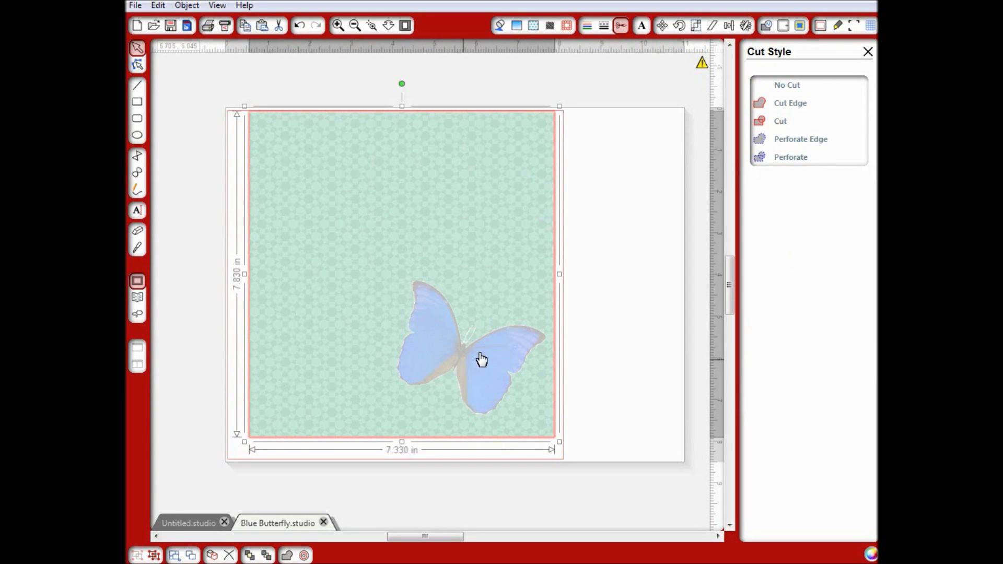
{"action": "left_click_drag", "start_coordinate": [486, 361], "coordinate": [152, 353]}
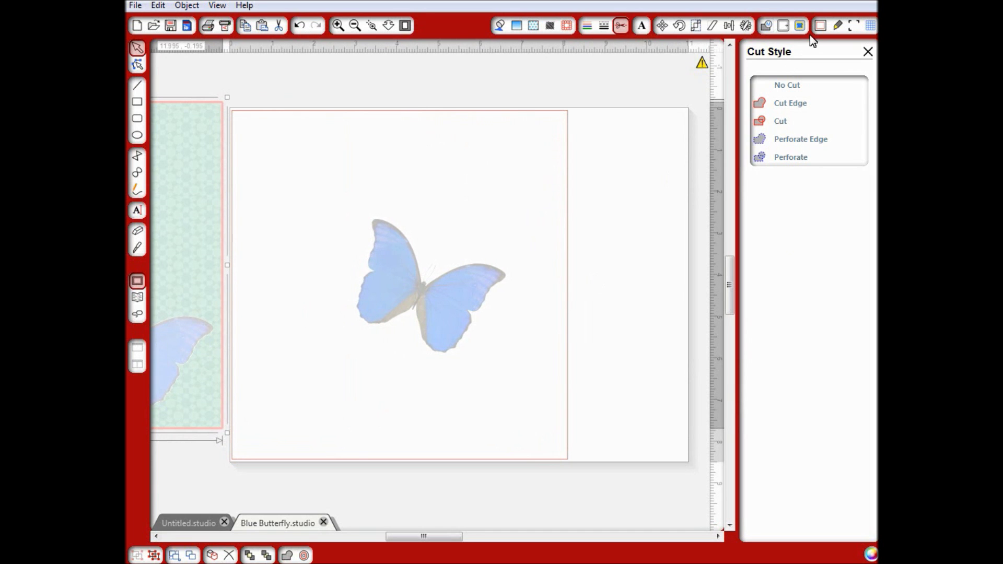
{"action": "left_click", "coordinate": [821, 26]}
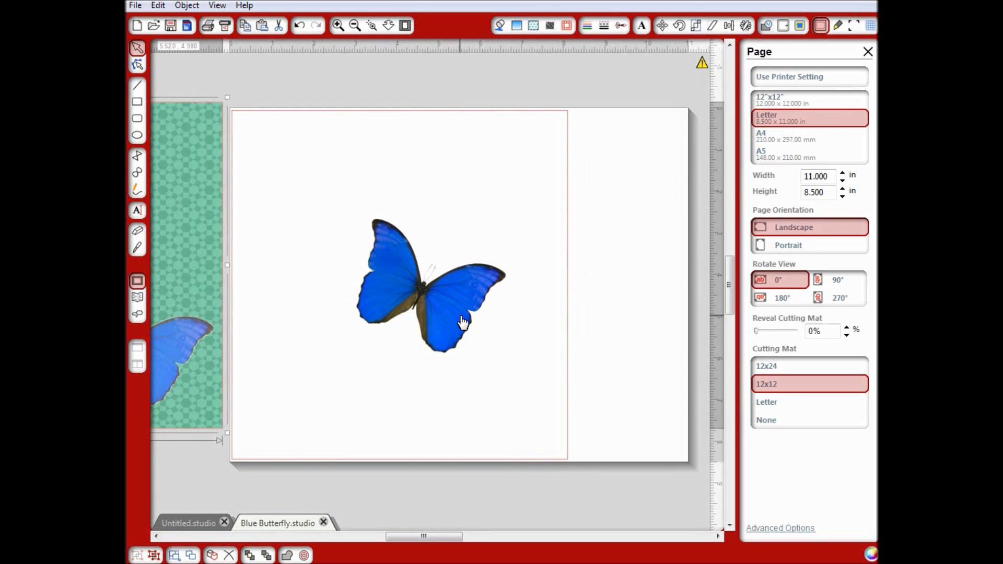
- Set the centred butterfly copy's cut style to Cut, then deselect it
{"action": "left_click", "coordinate": [463, 323]}
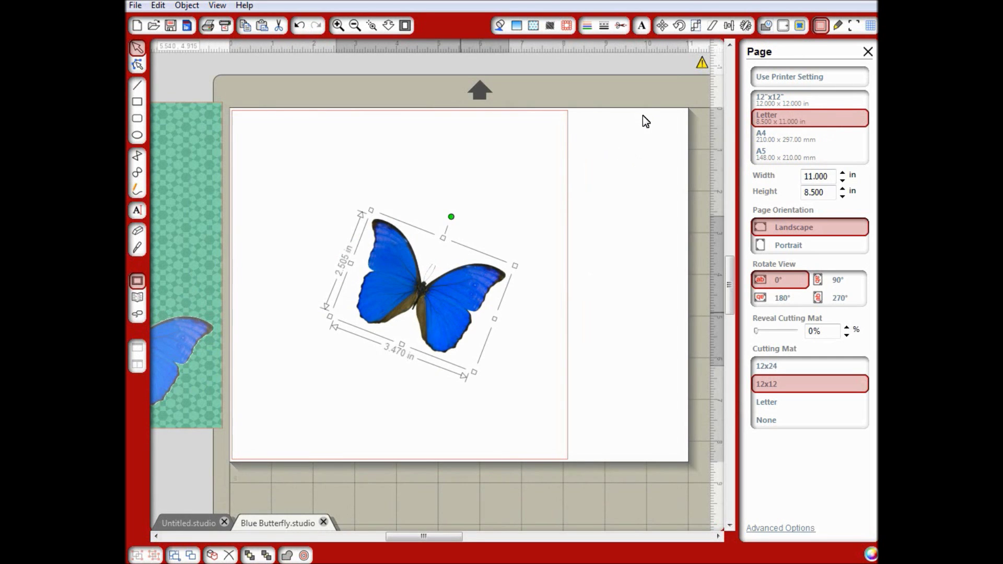
{"action": "left_click", "coordinate": [620, 26]}
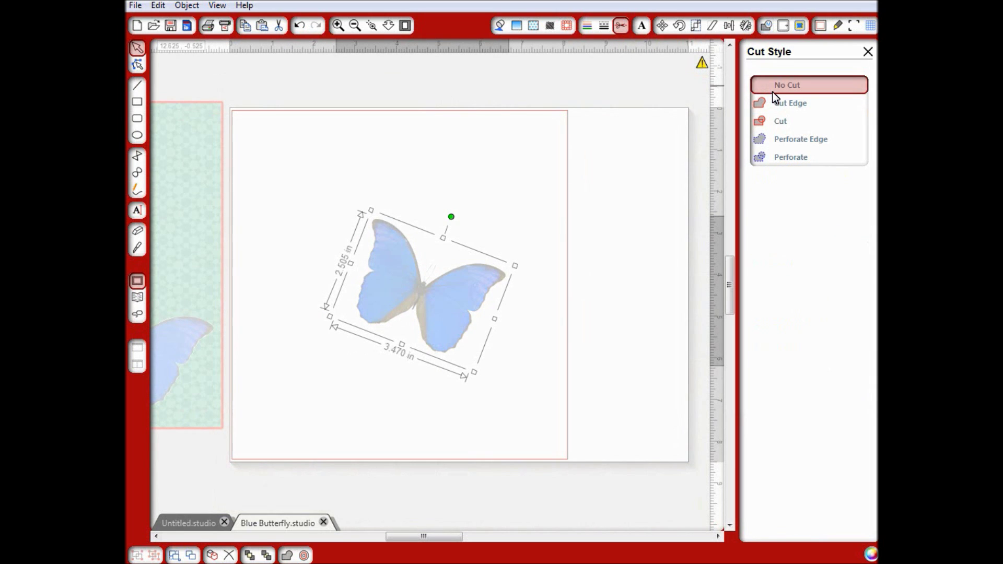
{"action": "left_click", "coordinate": [776, 120]}
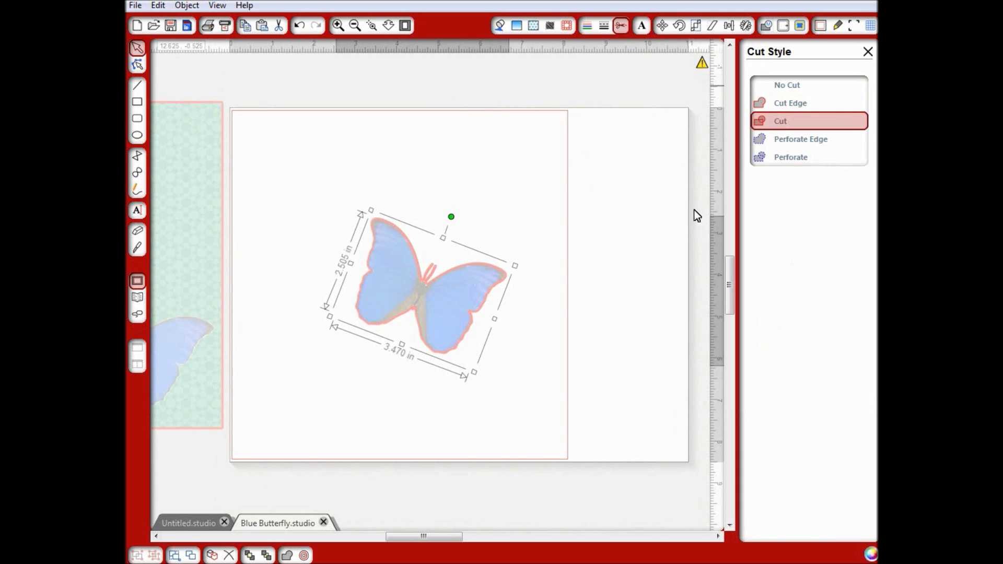
{"action": "left_click", "coordinate": [553, 355]}
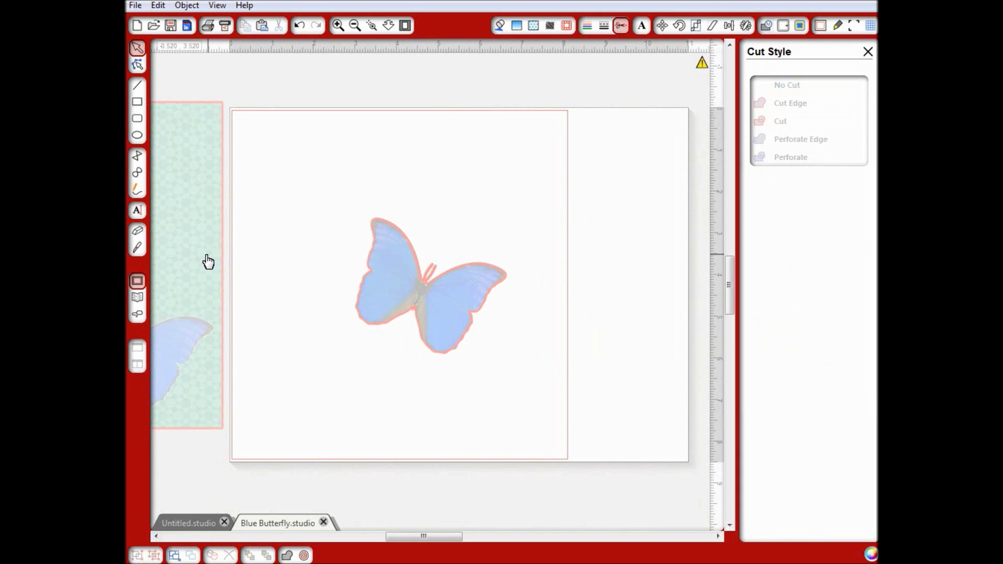
- Drag the green cardstock back onto the page and fine-tune its position right and down
{"action": "left_click_drag", "start_coordinate": [208, 262], "coordinate": [536, 284]}
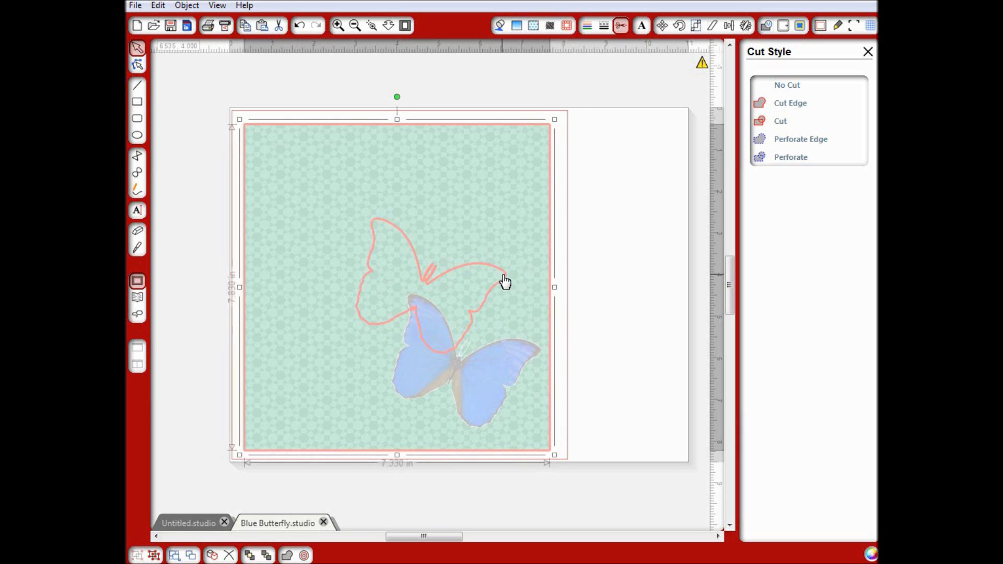
{"action": "left_click_drag", "start_coordinate": [505, 282], "coordinate": [671, 225]}
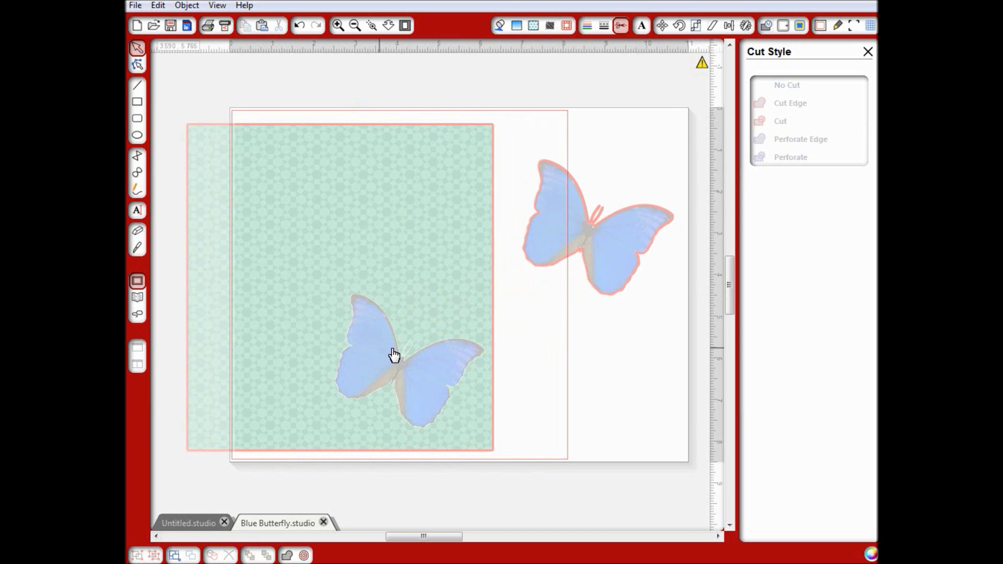
{"action": "left_click_drag", "start_coordinate": [383, 356], "coordinate": [447, 358]}
- Restore the full-colour view and move the cut butterfly up to the cardstock's upper right edge
{"action": "left_click", "coordinate": [819, 28]}
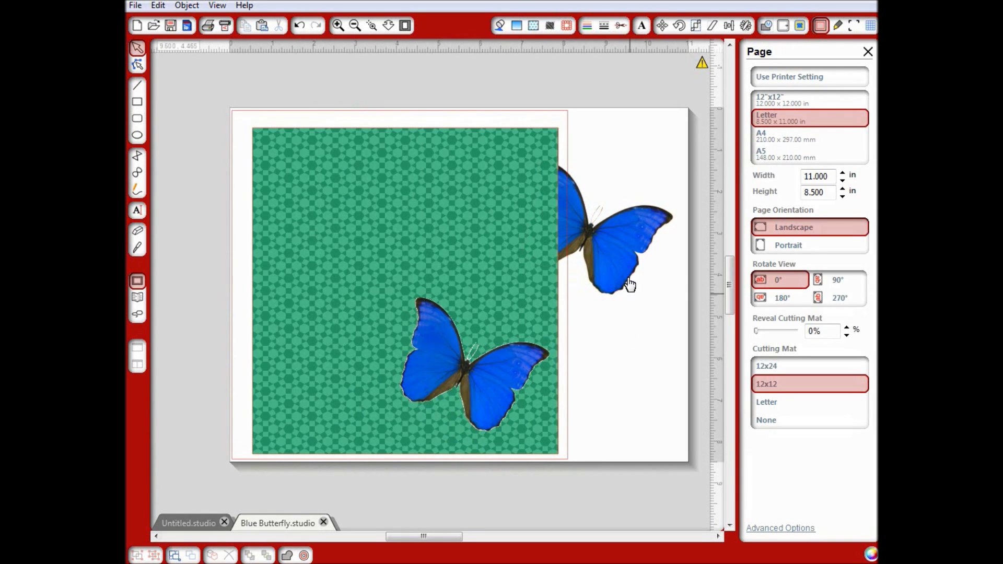
{"action": "left_click_drag", "start_coordinate": [622, 289], "coordinate": [629, 340]}
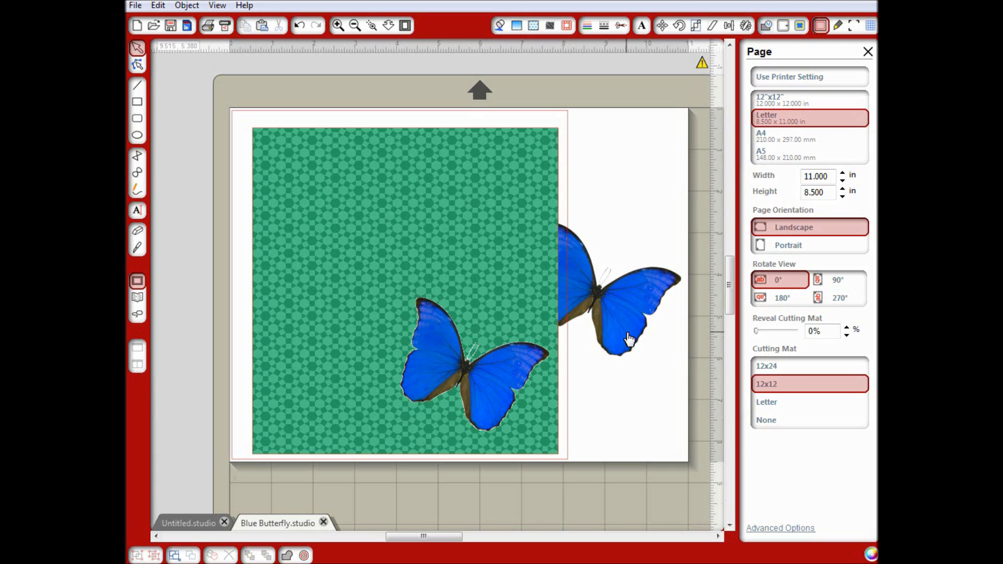
{"action": "left_click_drag", "start_coordinate": [622, 330], "coordinate": [622, 253]}
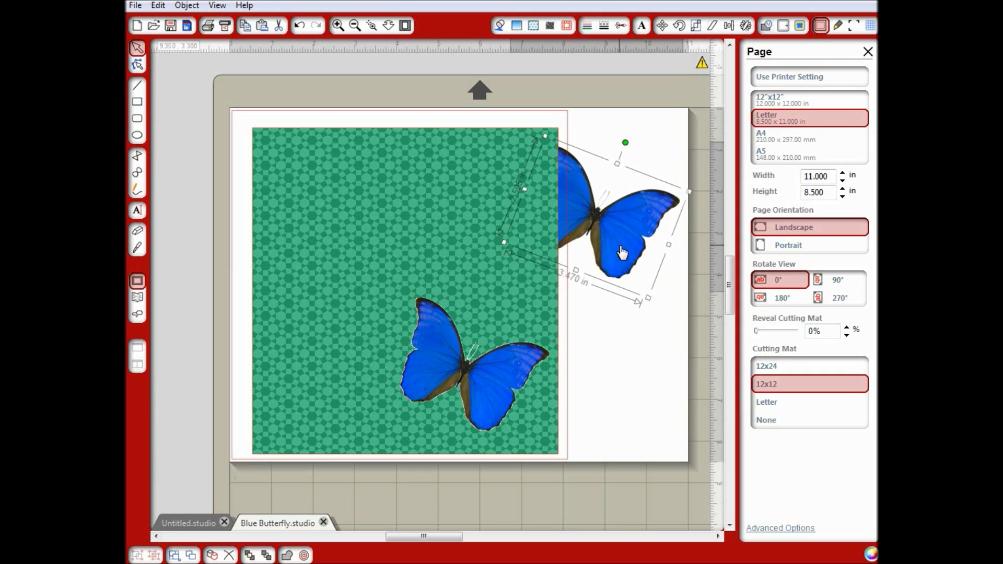